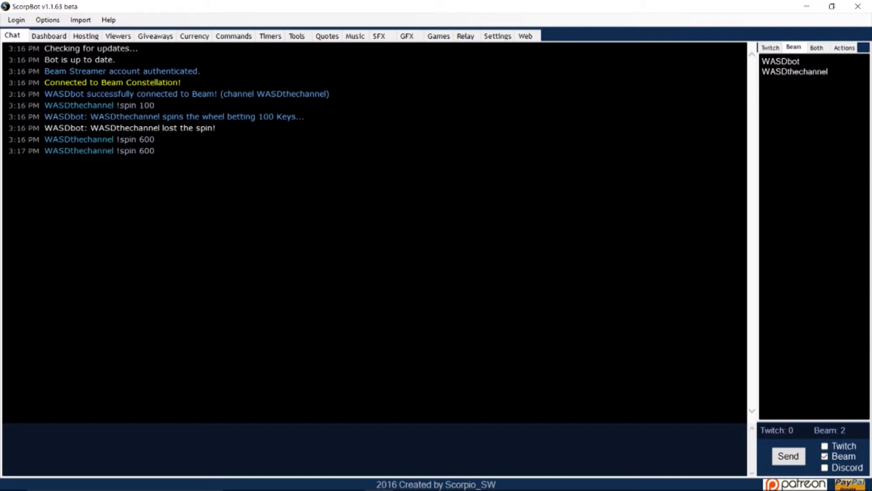
Step: Open the chat command configuration and switch the Enabled option off and back on
click(234, 36)
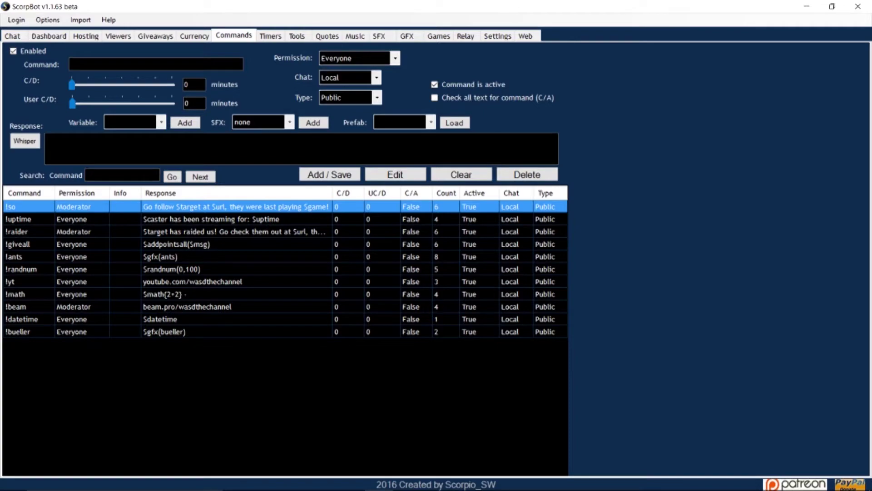
click(13, 51)
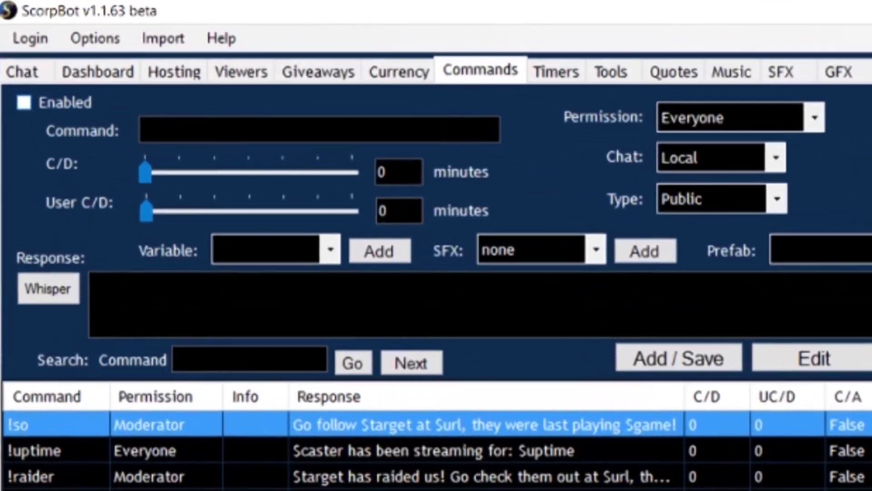
click(24, 102)
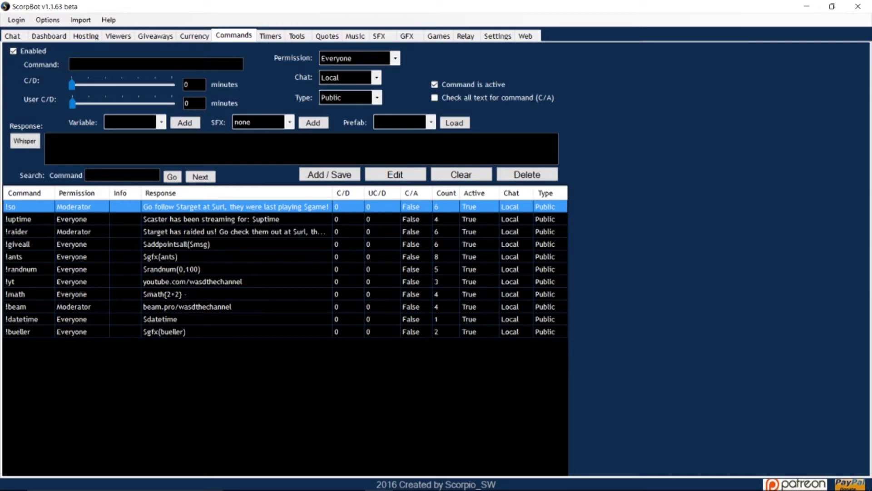
Step: Examine the cooldown controls and the Permission, Chat and Type choices available for a command
mouse_move(71, 85)
mouse_down()
mouse_move(172, 85)
mouse_move(72, 84)
mouse_up()
mouse_move(72, 103)
mouse_down()
mouse_move(172, 103)
mouse_move(72, 103)
mouse_up()
click(395, 58)
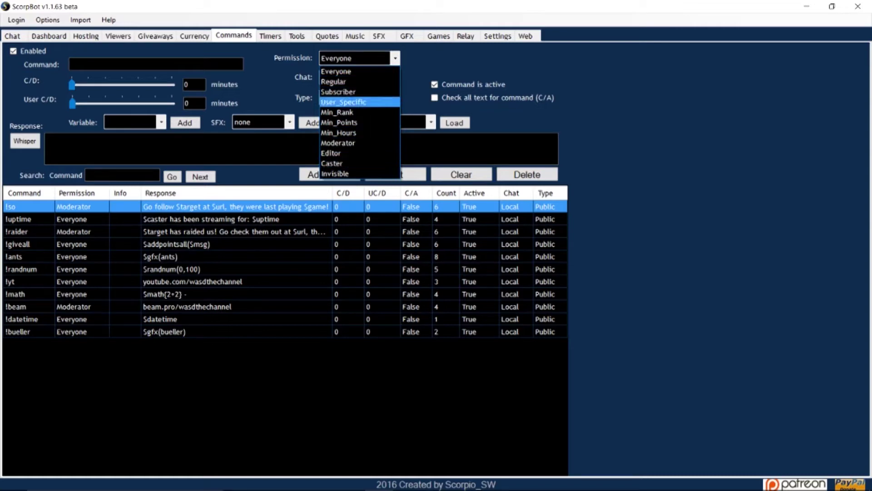
click(350, 72)
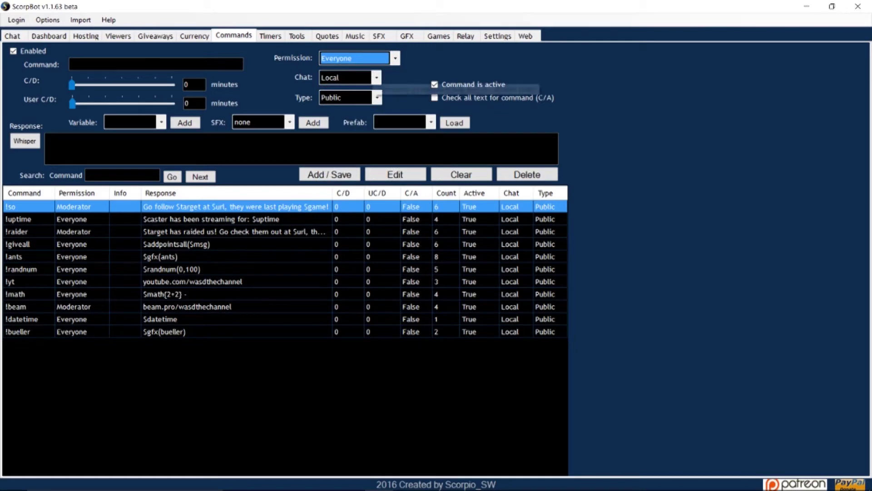
click(376, 78)
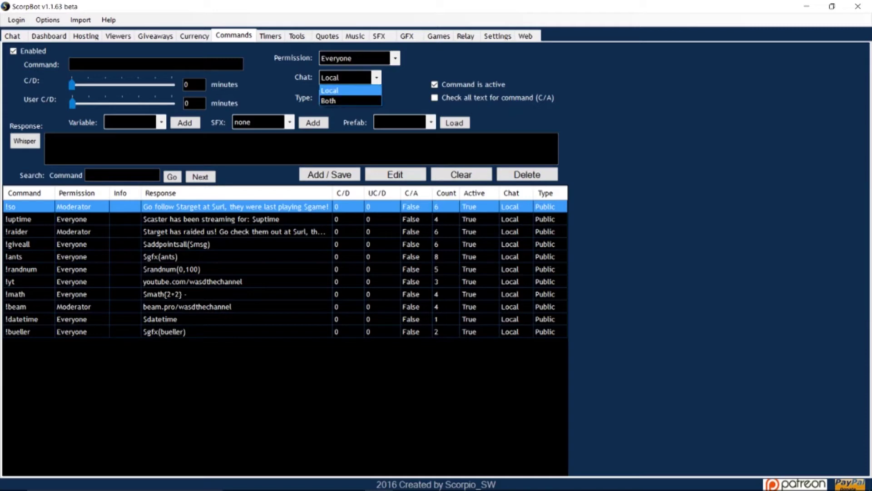
key(Return)
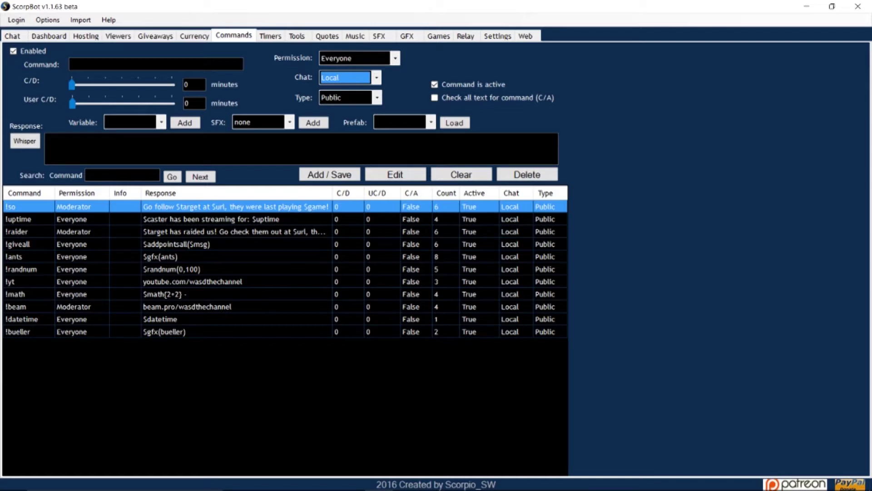
click(376, 97)
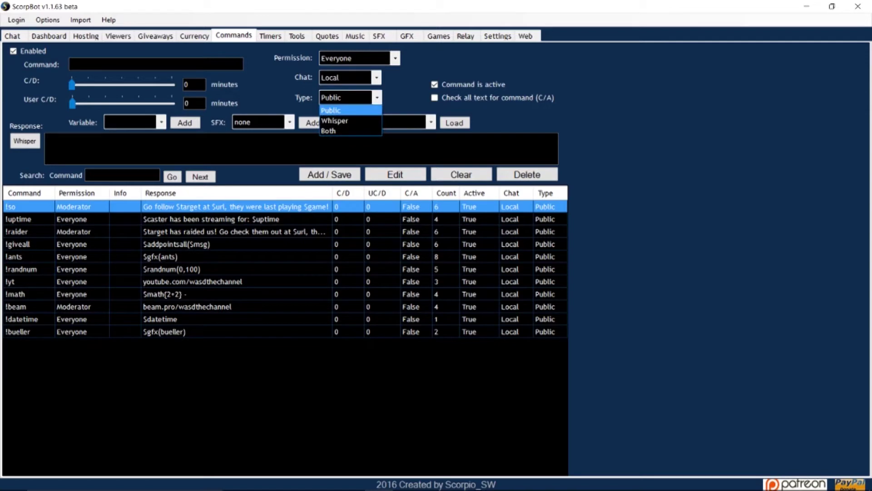
key(Down)
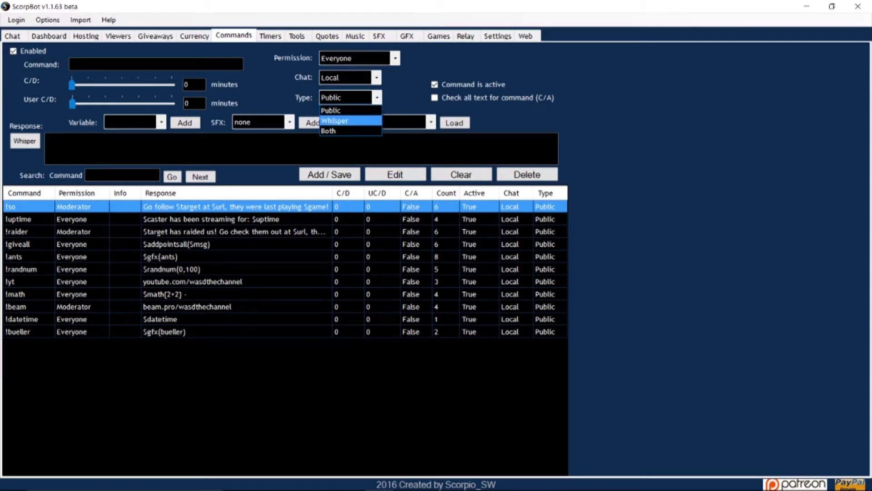
key(Down)
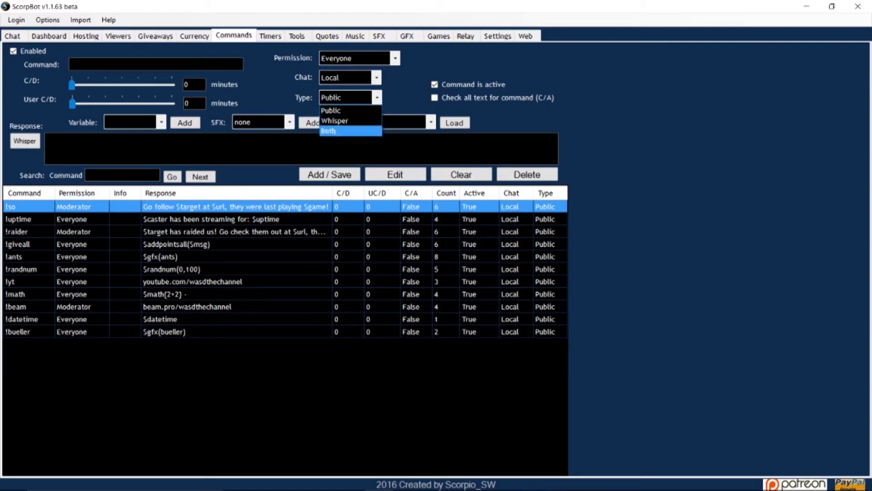
key(Escape)
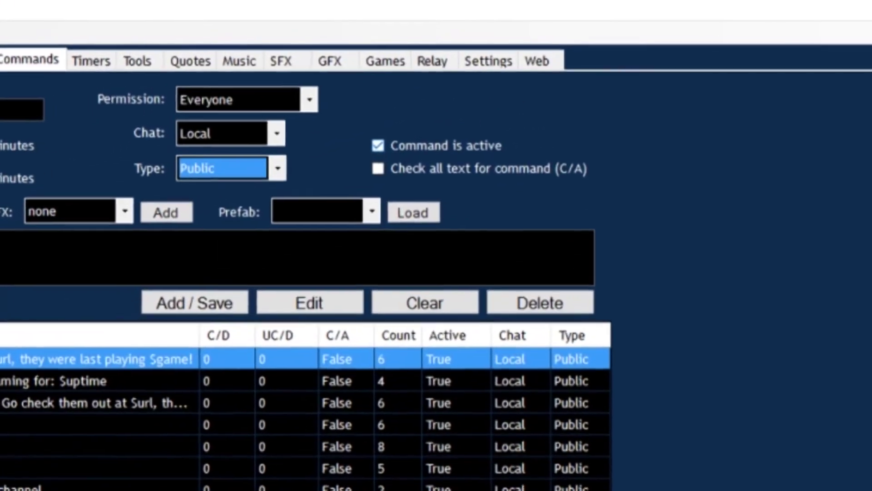
Step: Switch "Command is active" off and on, then "Check all text for command (C/A)" on and off
click(378, 146)
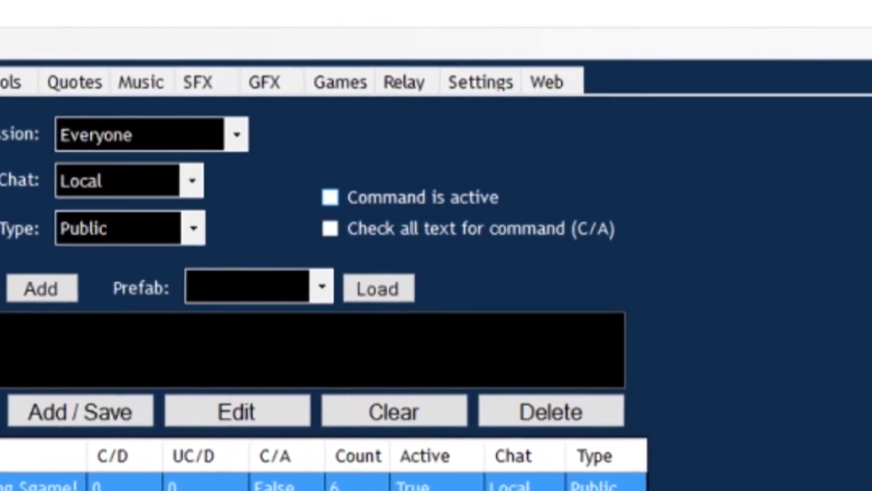
key(space)
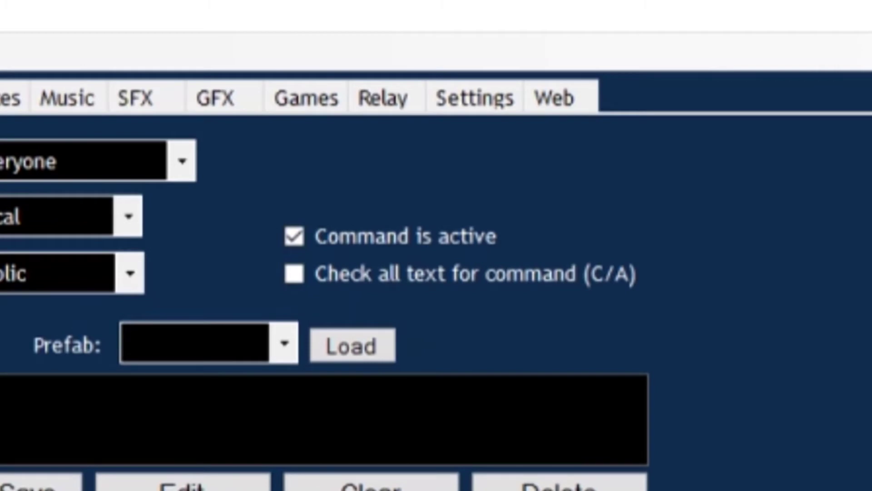
key(Tab)
key(space)
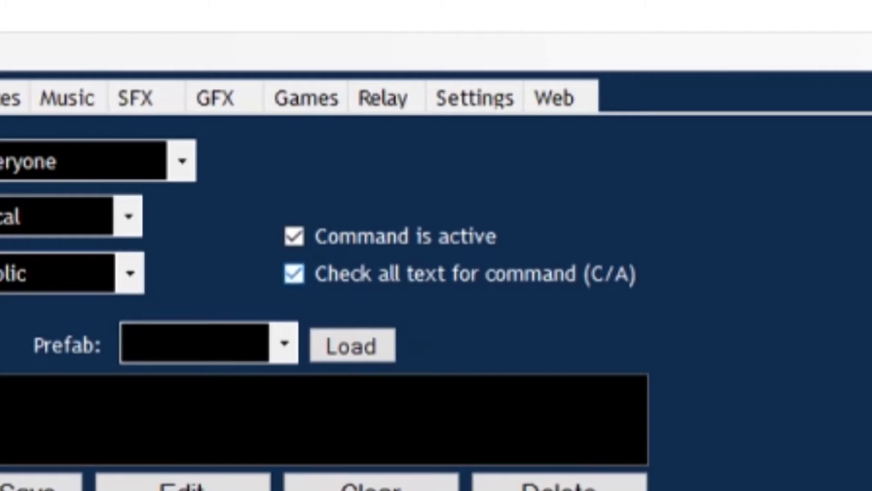
key(space)
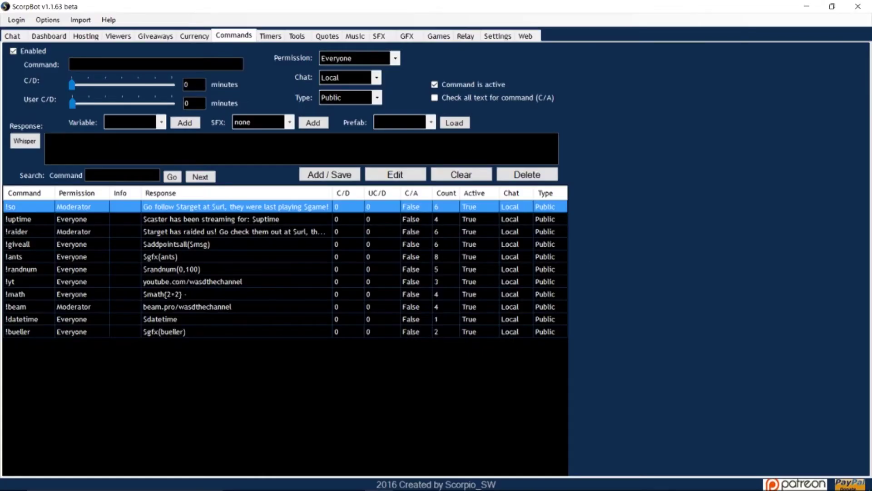
Step: Review the variables, sound effects and prefabs available for a command's response, along with the response and whisper controls
click(161, 122)
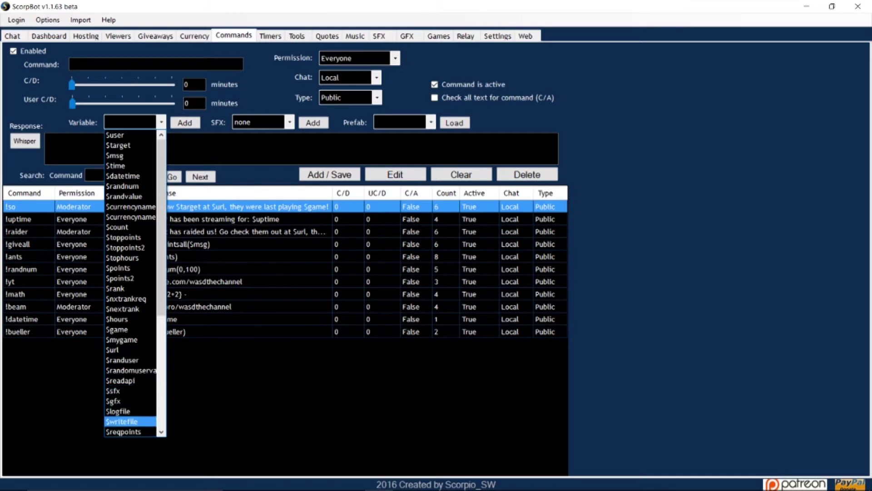
key(Escape)
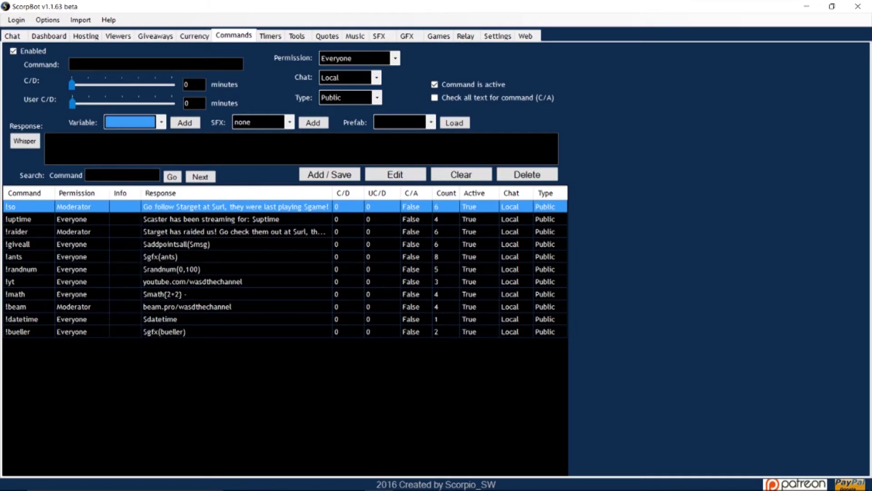
click(289, 122)
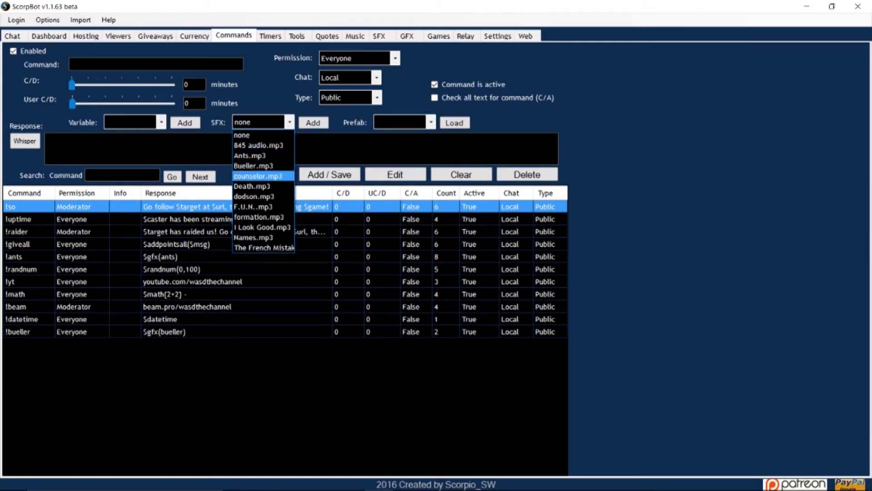
click(289, 122)
click(431, 122)
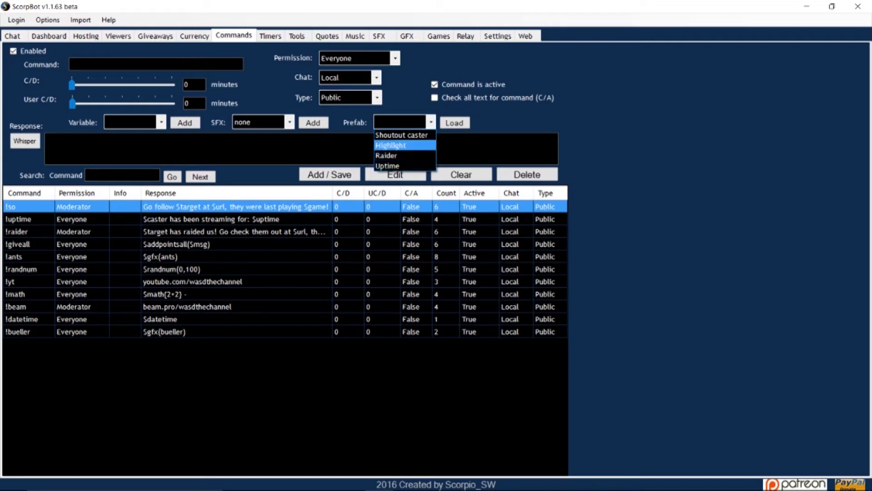
click(431, 122)
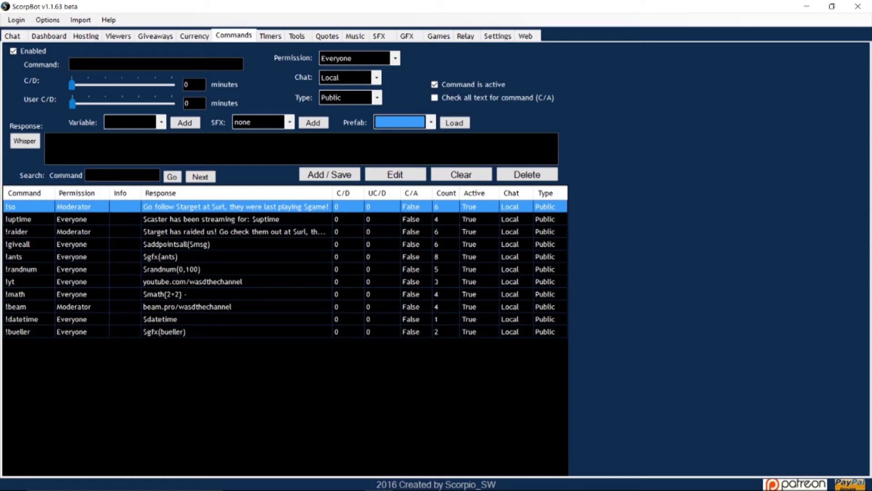
click(302, 149)
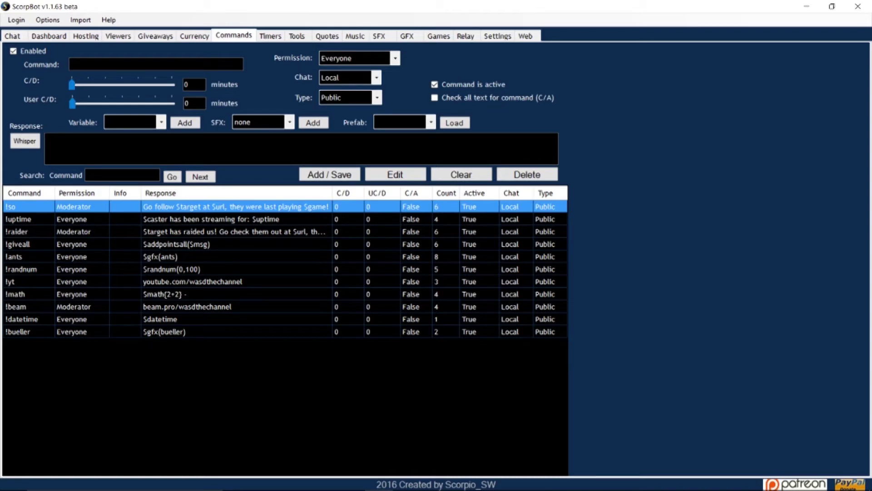
click(25, 141)
Step: Load the !bueller command into the editing form and clear the form again
click(461, 175)
click(318, 332)
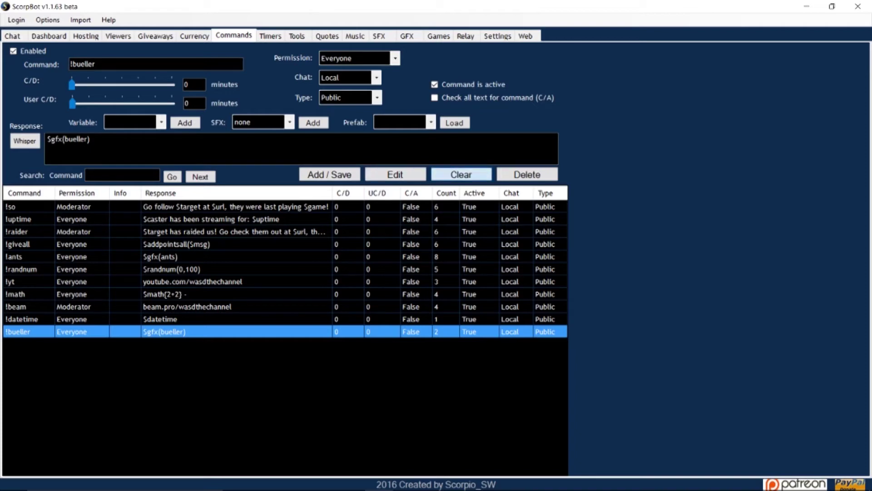
click(461, 175)
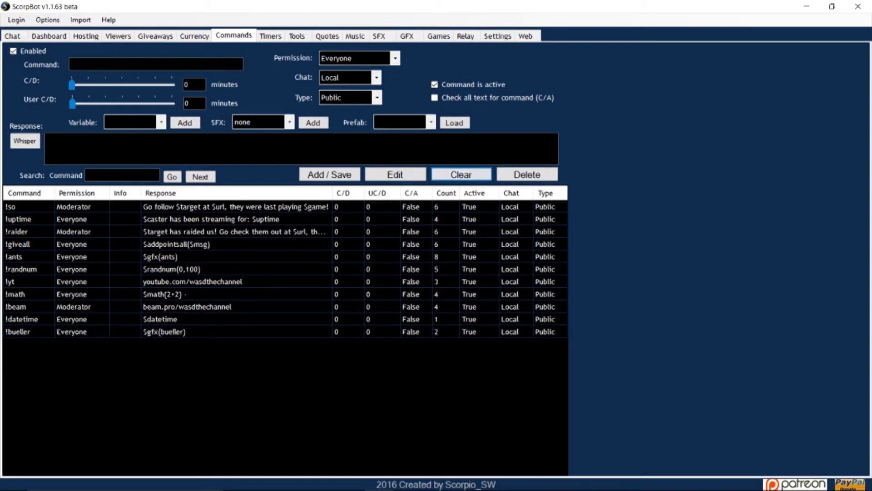
Step: Delete the !bueller, !datetime and !beam commands from the command list
click(285, 331)
click(395, 174)
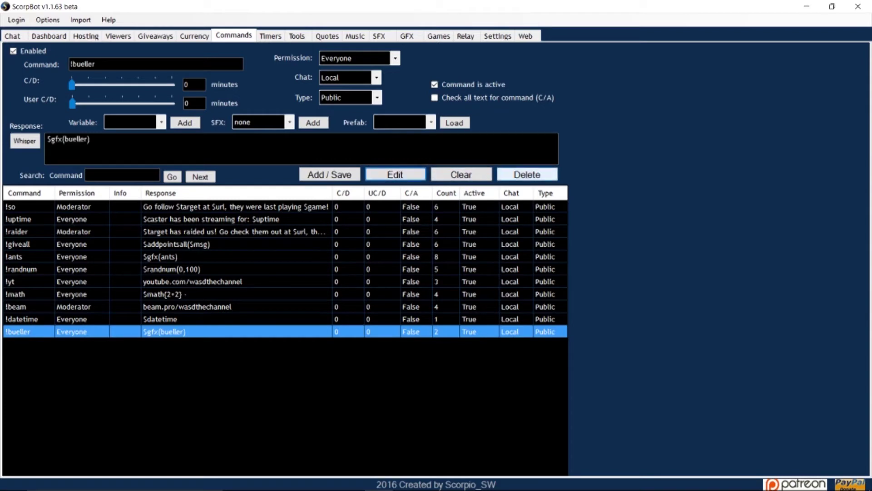
click(527, 175)
click(329, 175)
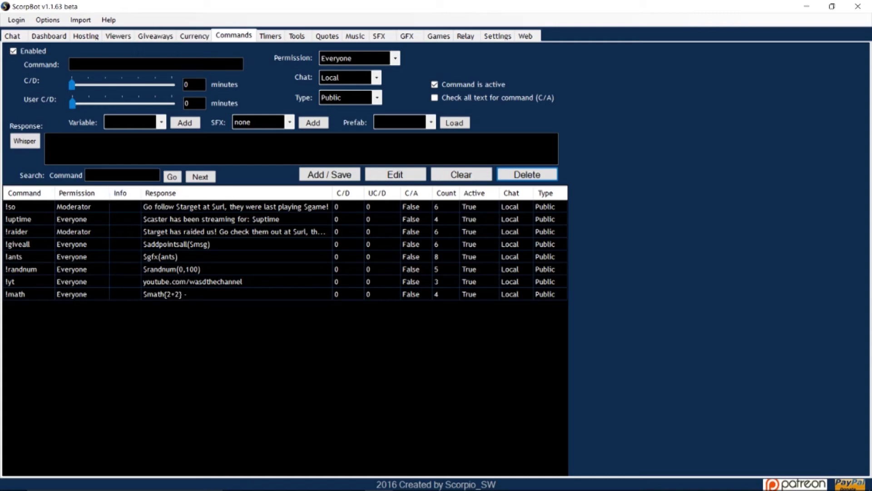
Step: Select the $url variable, name a new command !beam and set its permission to Moderator
click(161, 122)
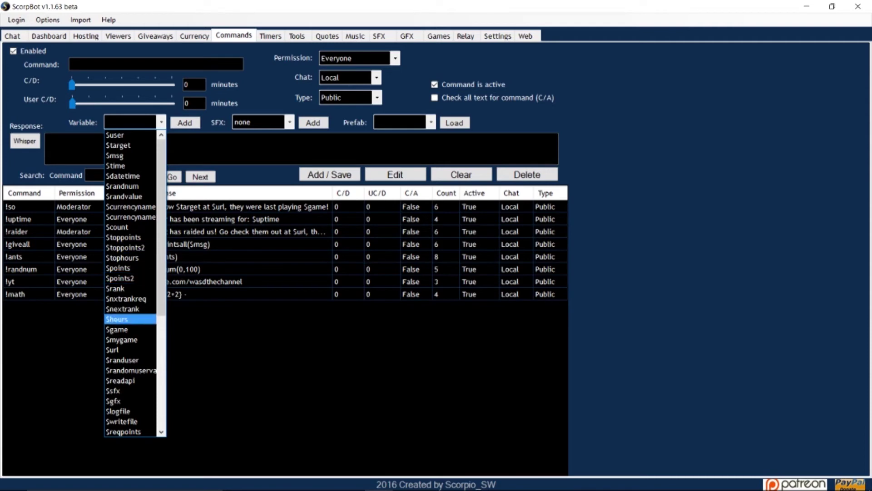
click(123, 349)
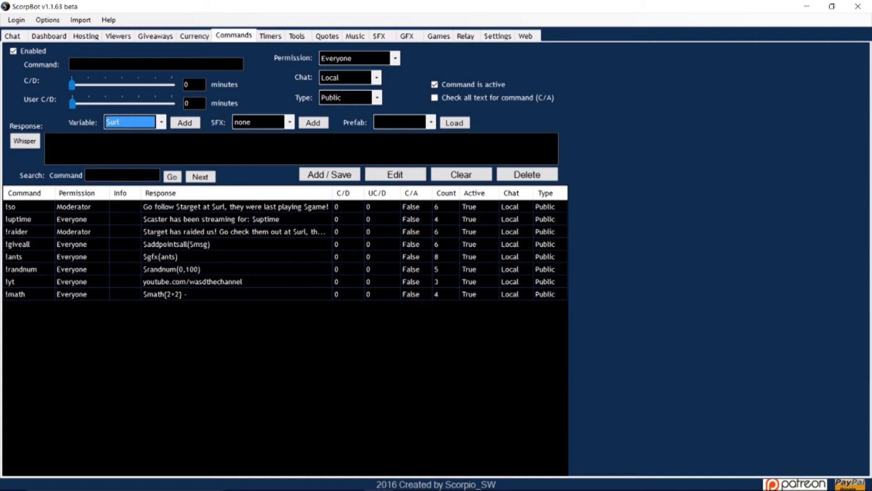
click(114, 64)
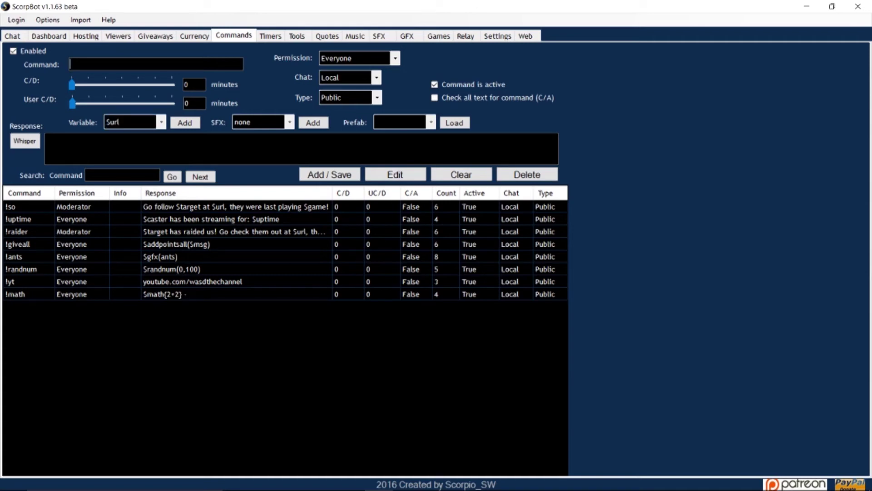
text(!beam)
click(395, 58)
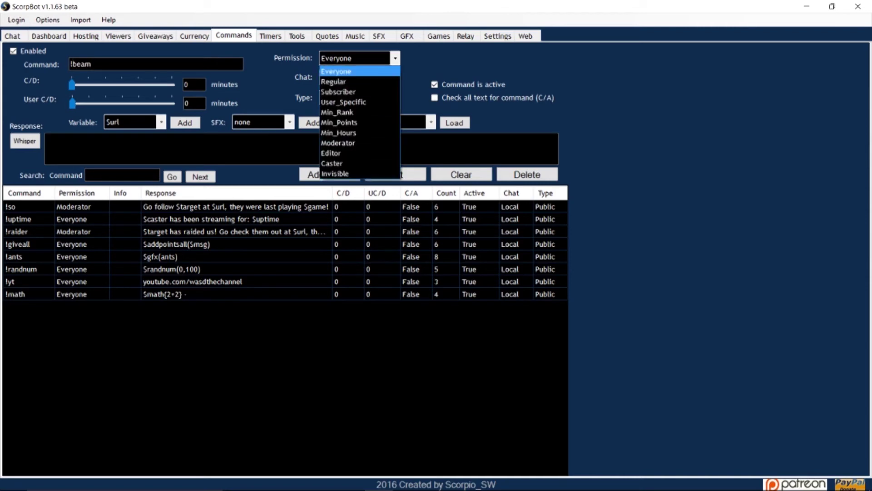
click(338, 143)
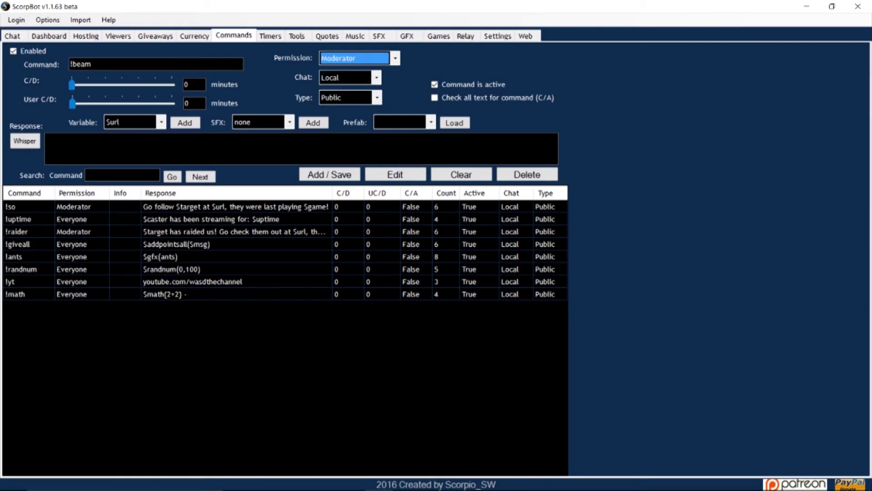
click(63, 141)
right_click(63, 140)
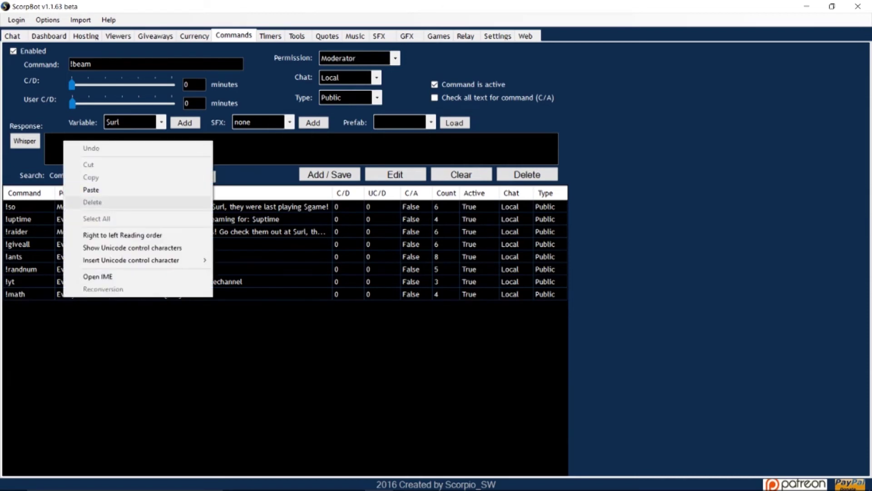
click(91, 190)
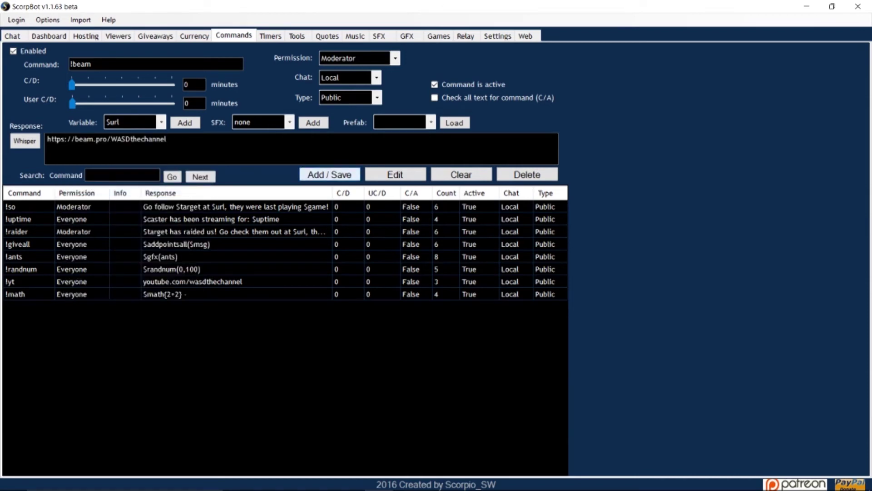
click(329, 174)
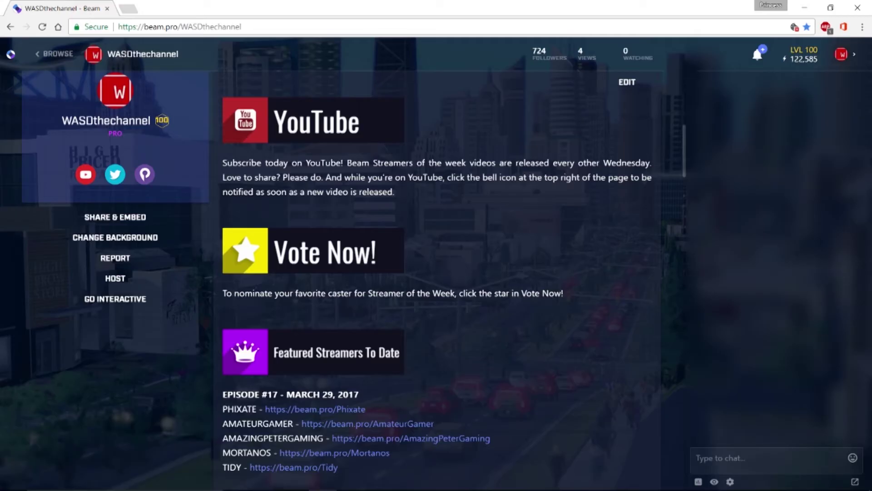
Step: Switch to the Beam channel page in the browser and send !beam in the chat to test the command
text(!beam)
key(Return)
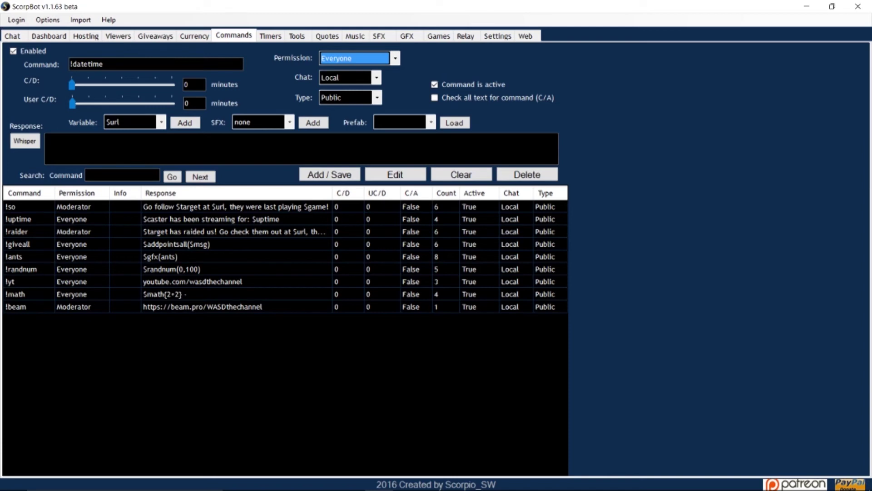
Step: Switch to ScorpBot, insert the $datetime variable as the !datetime response and save the command to the list
click(160, 121)
scroll(130, 273, up, 1)
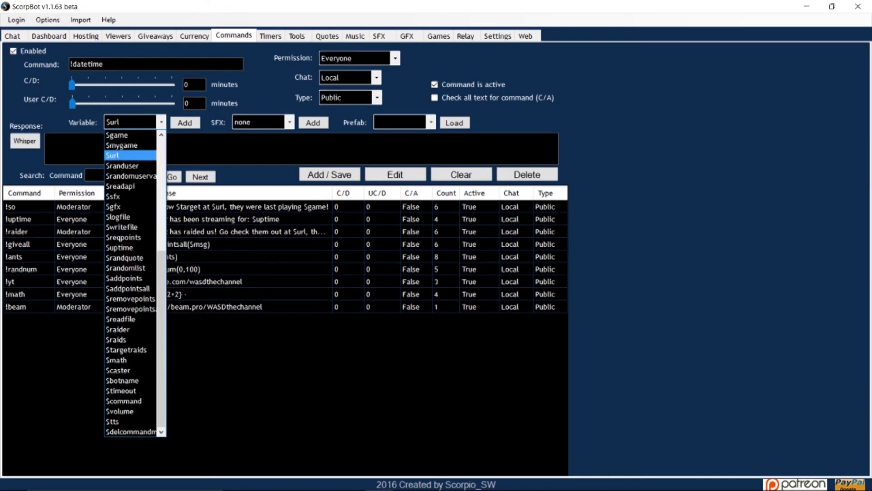
scroll(130, 282, up, 6)
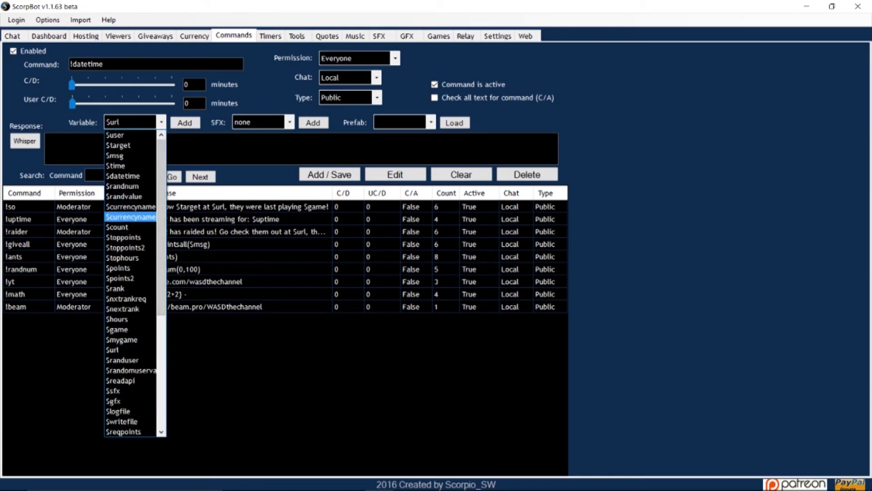
key(Up)
key(Up)
key(Up)
key(Up)
key(Return)
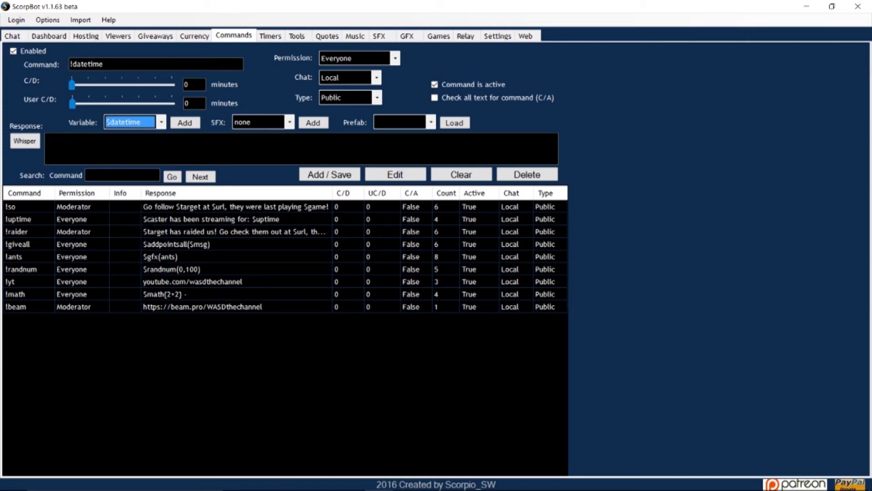
key(Tab)
key(space)
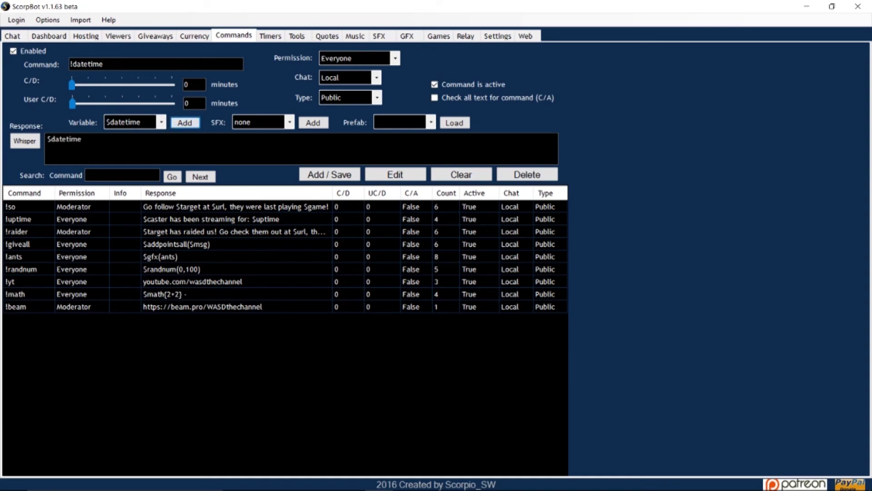
click(329, 174)
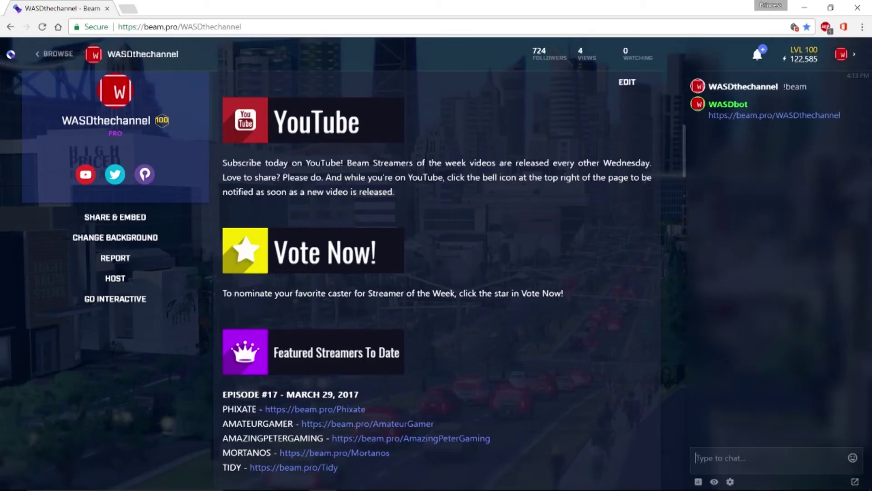
Step: Switch to the Beam channel page and test the commands by sending !datetime and !steam Rainbow Six Siege in the chat
text(!datetime)
key(Return)
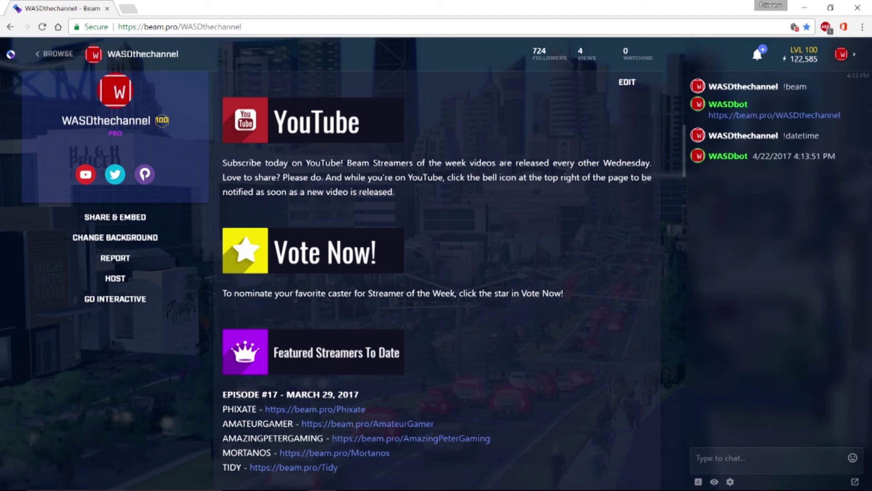
text(!steam Rainbow Six Siege)
key(Return)
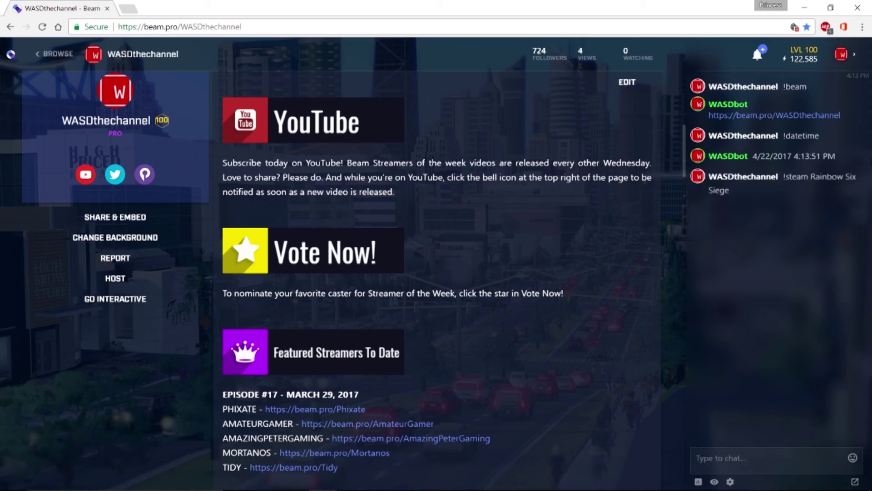